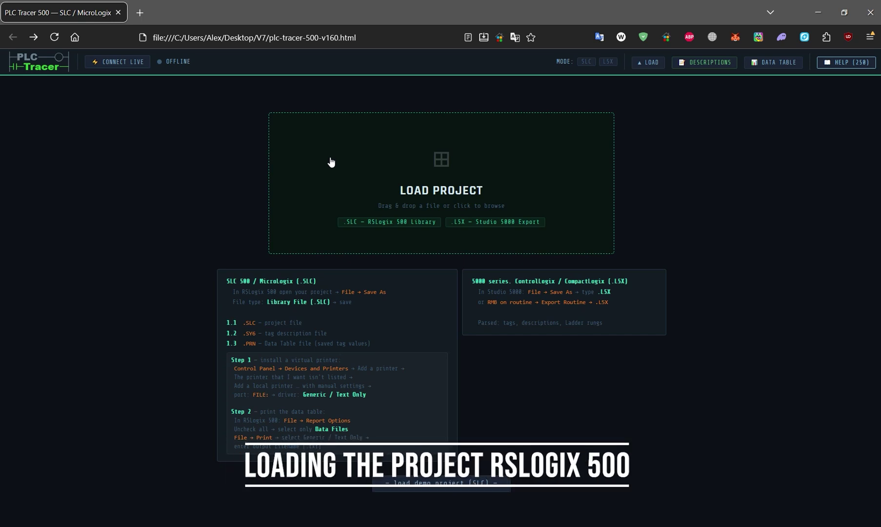
Load the RSLogix 500 project files 1.prn, 2.SY6 and proj.SLC together from the G2 folder.
left_click(330, 158)
left_click_drag(85, 152, 67, 81)
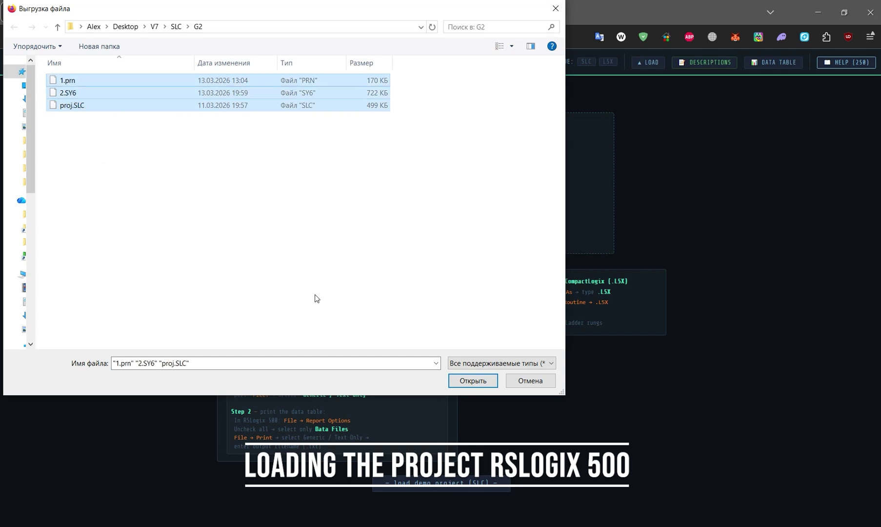
left_click(474, 381)
Search the tags for st31 and graph rung LAD 192 #3, where an OTE writes B60:12/5.
left_click(54, 105)
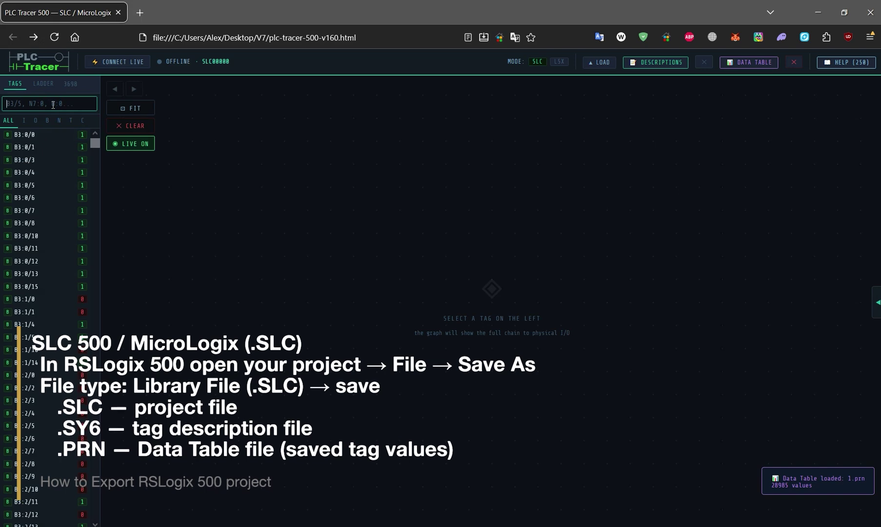
type("st31")
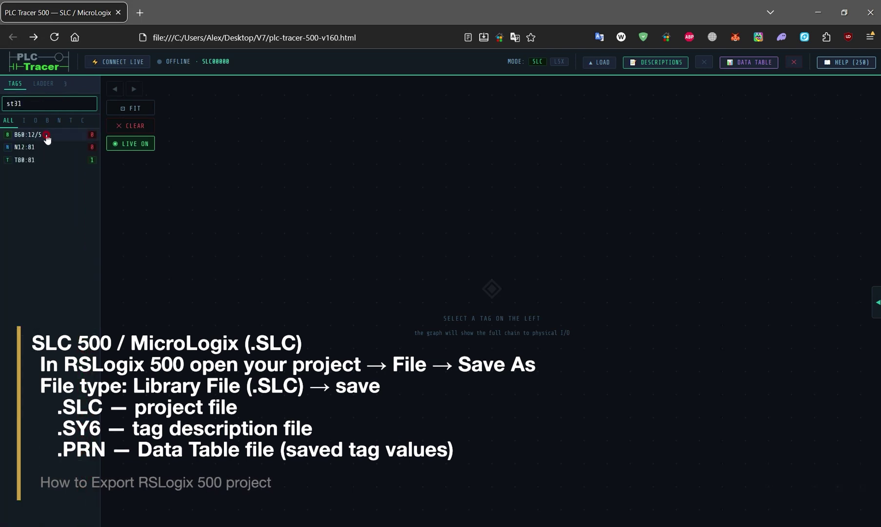
left_click(46, 137)
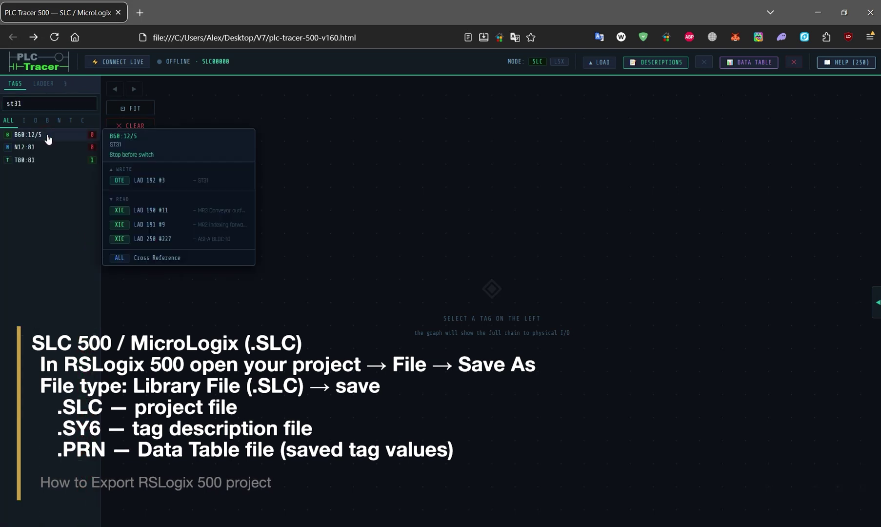
left_click(154, 182)
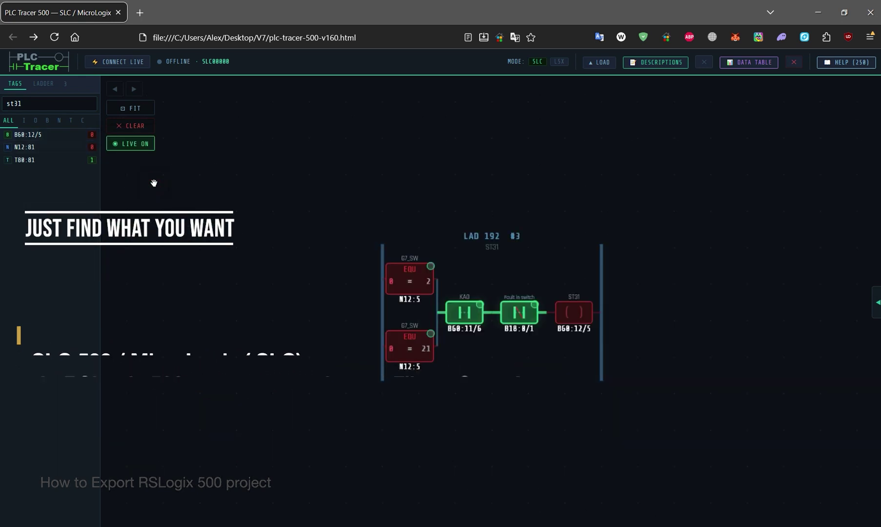
Expand the EQU N12:5 = 2 block in rung LAD 192 #3 to its source rungs, leaving the value filter empty.
left_click_drag(546, 272, 517, 218)
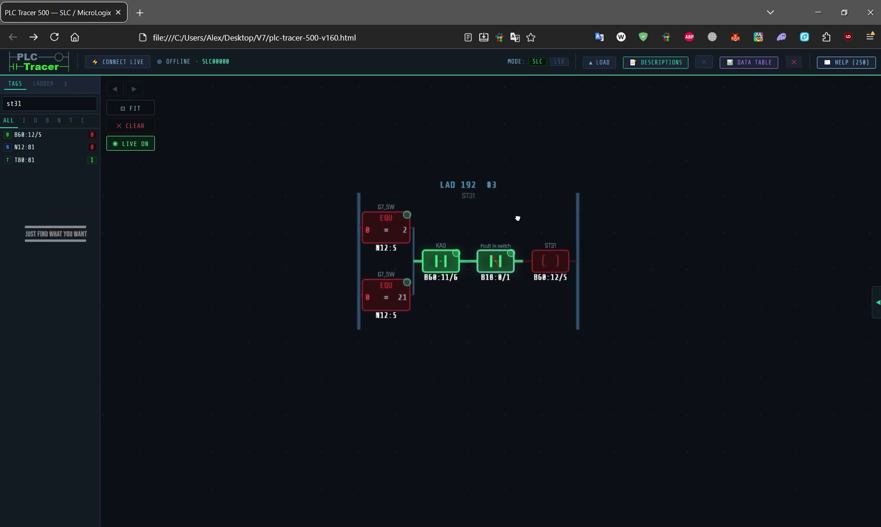
mouse_move(389, 244)
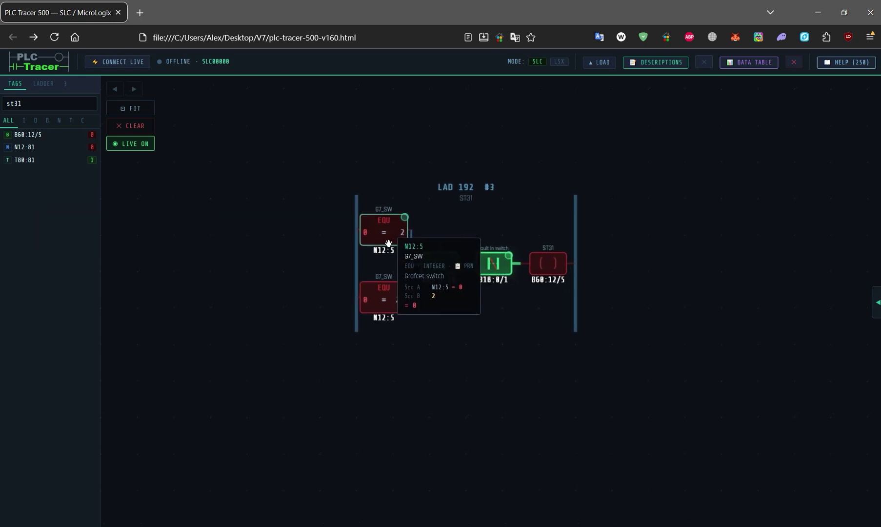
right_click(386, 241)
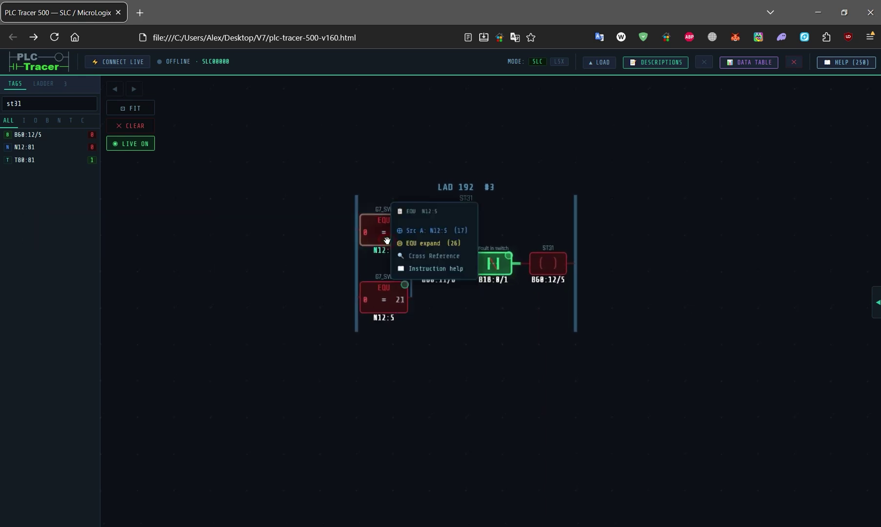
left_click(416, 243)
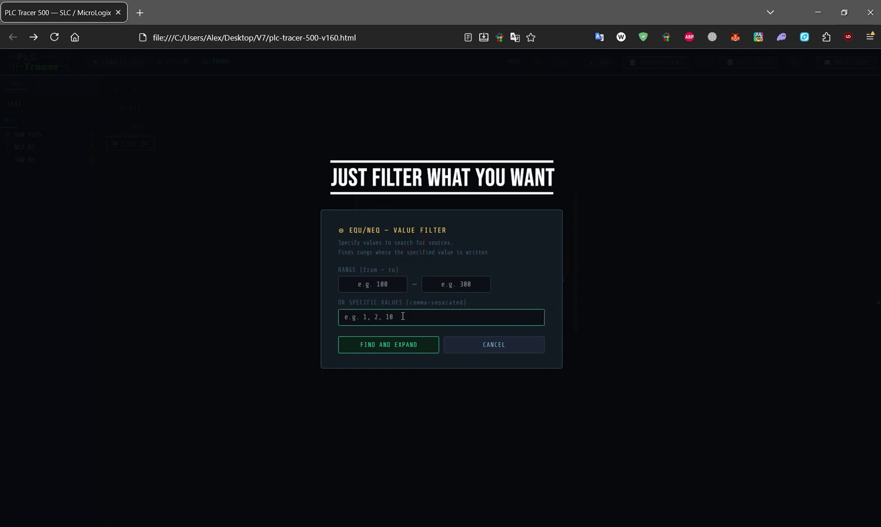
left_click(399, 344)
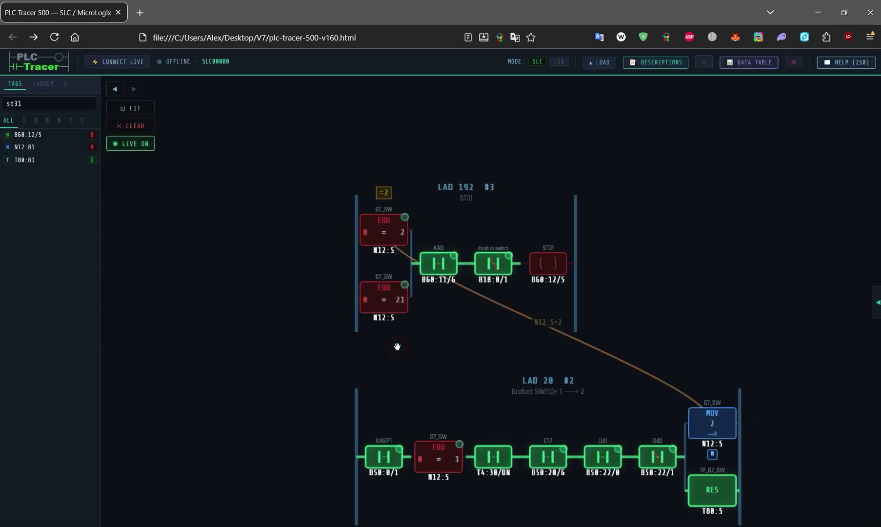
Expand the EQU N12:5 = 1 block in rung LAD 28 #2 with no range or specific values in the filter.
left_click_drag(753, 345, 682, 257)
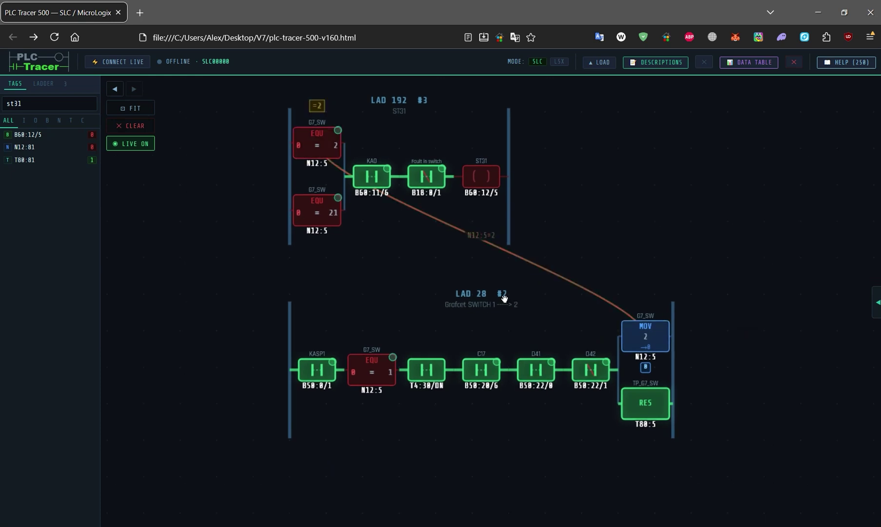
right_click(381, 381)
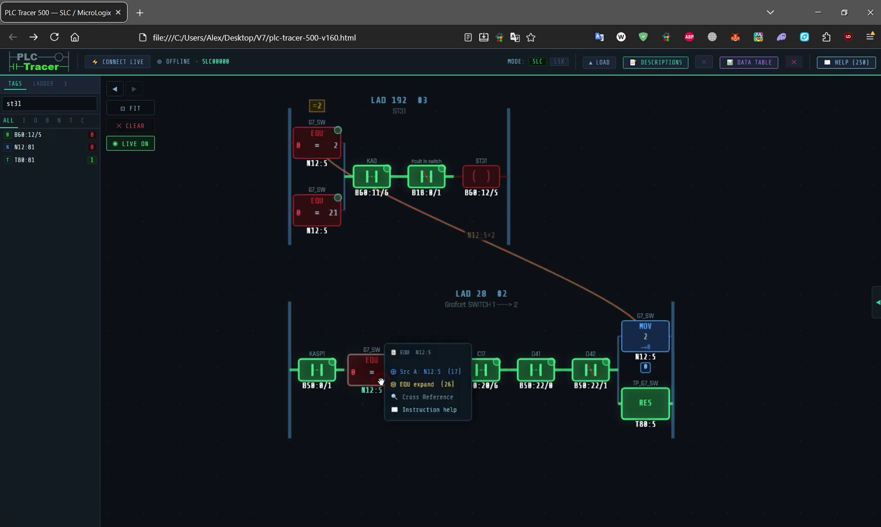
left_click(409, 384)
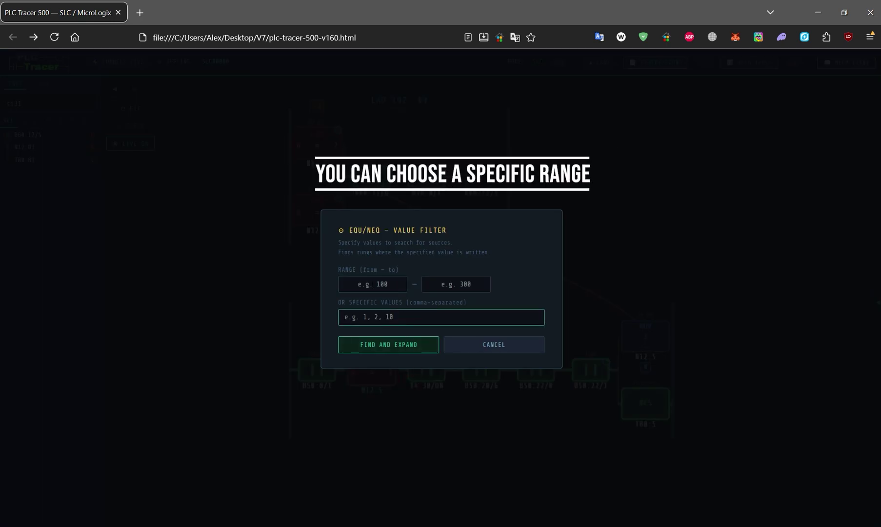
left_click(398, 352)
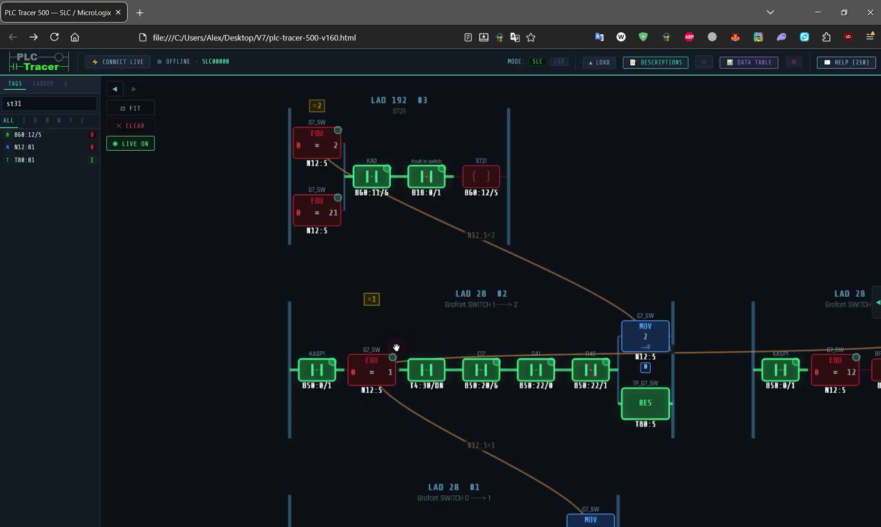
Use the cross reference of contact B9:1/10 in rung LAD 28 #1 to add its OTL rung LAD 28 #18, and hide the reference list.
left_click_drag(735, 279, 599, 178)
scroll(599, 179, "down", 2)
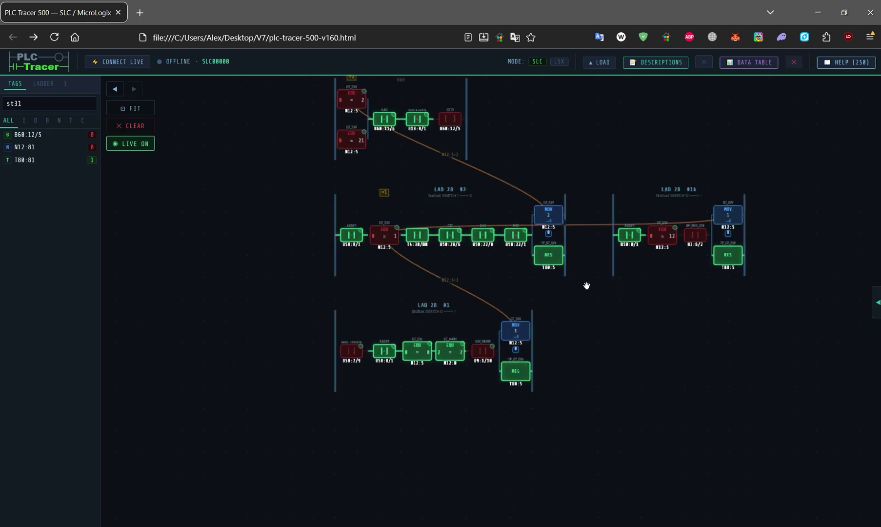
scroll(592, 301, "up", 1)
left_click_drag(599, 320, 573, 350)
scroll(568, 350, "up", 1)
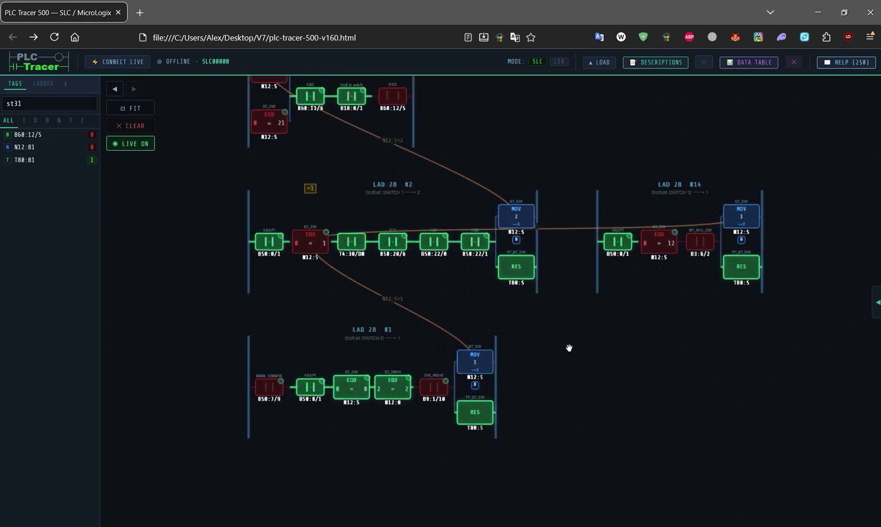
mouse_move(626, 240)
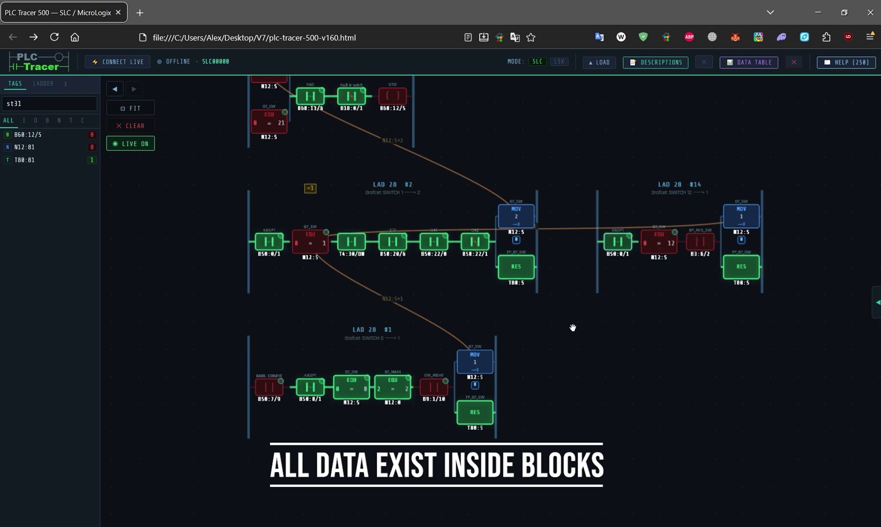
mouse_move(437, 390)
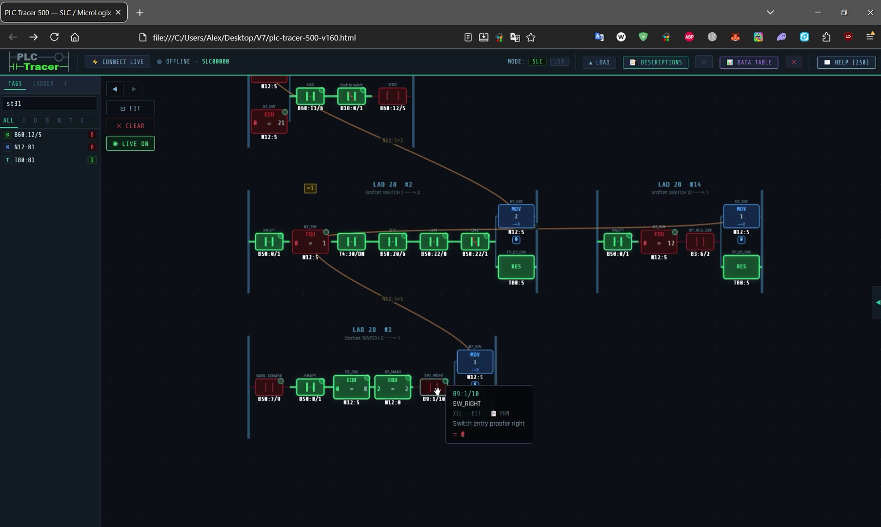
right_click(437, 390)
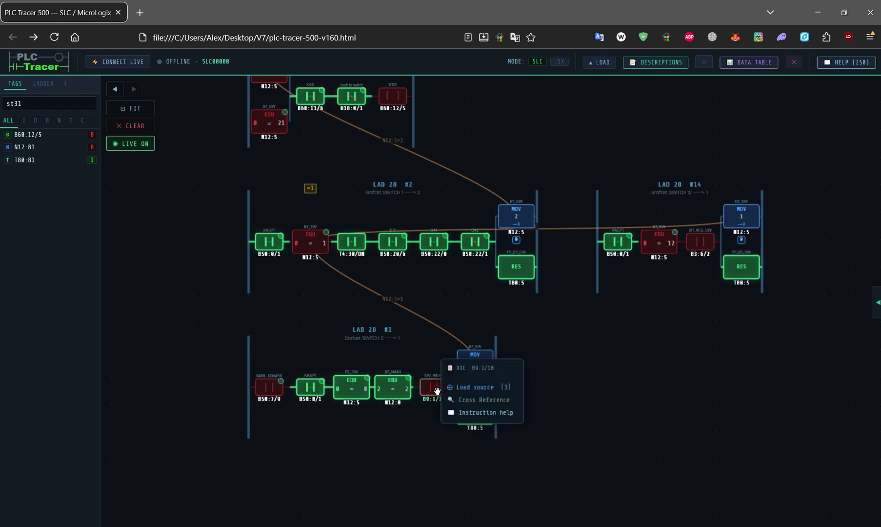
left_click(472, 400)
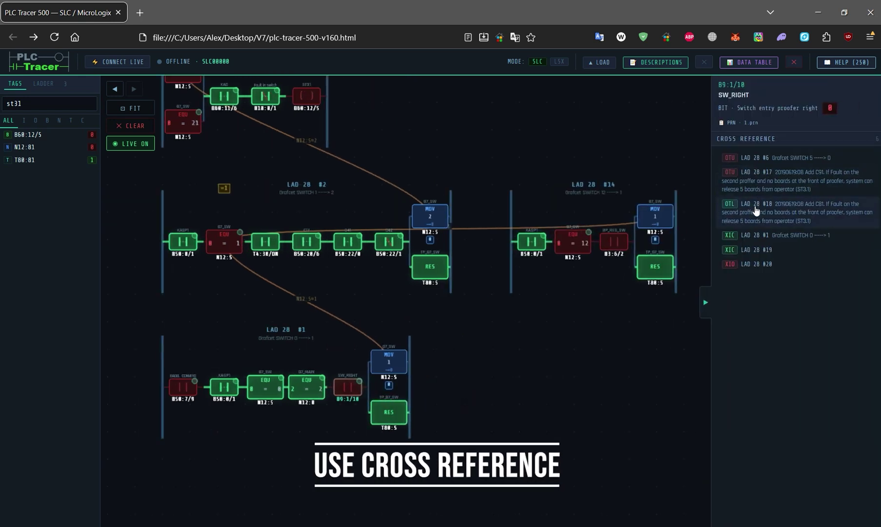
left_click(755, 210)
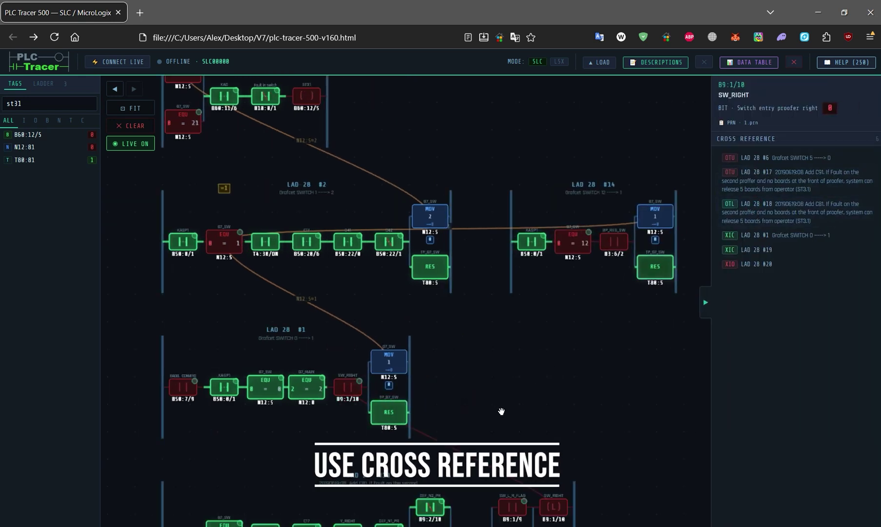
left_click_drag(501, 412, 527, 302)
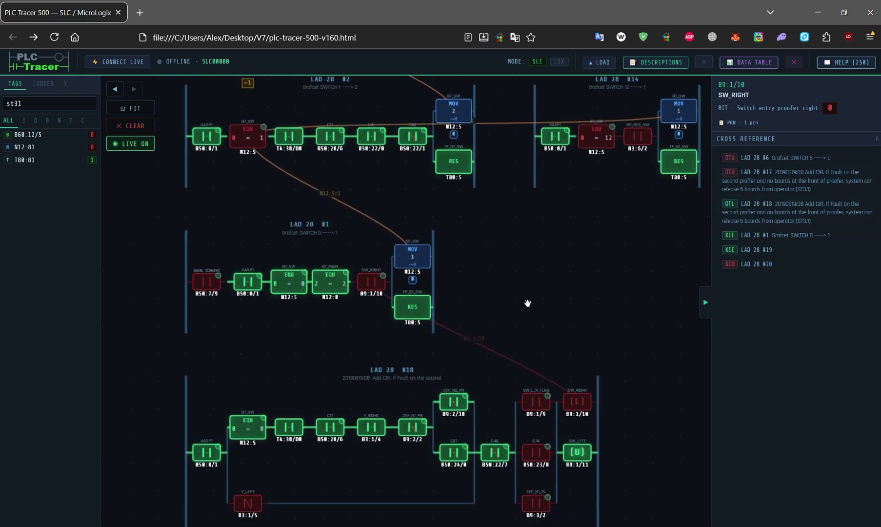
left_click(706, 302)
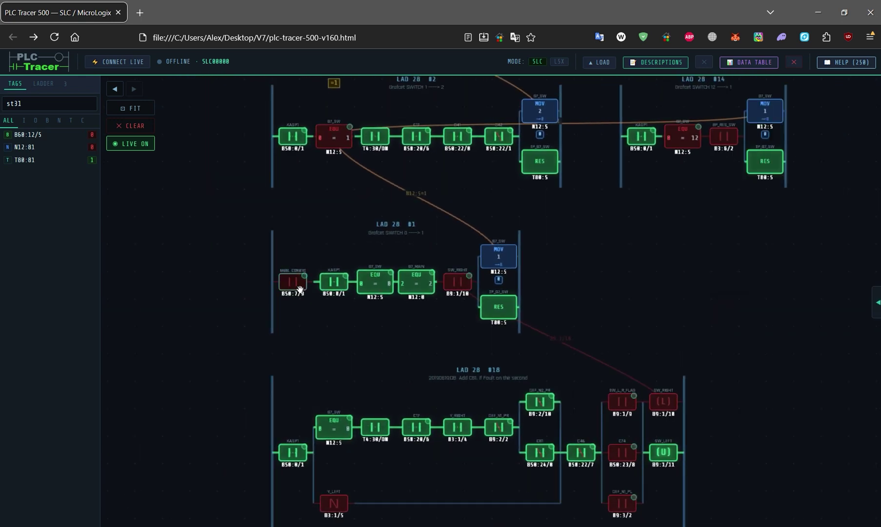
Load the source rung of contact B50:7/9 in rung LAD 28 #1 to trace it to its physical input.
right_click(294, 283)
left_click(317, 279)
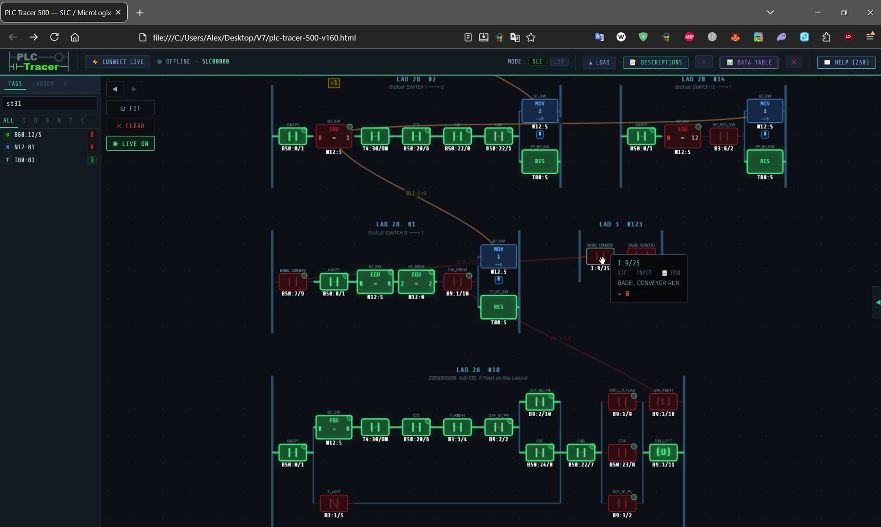
scroll(601, 260, "down", 5)
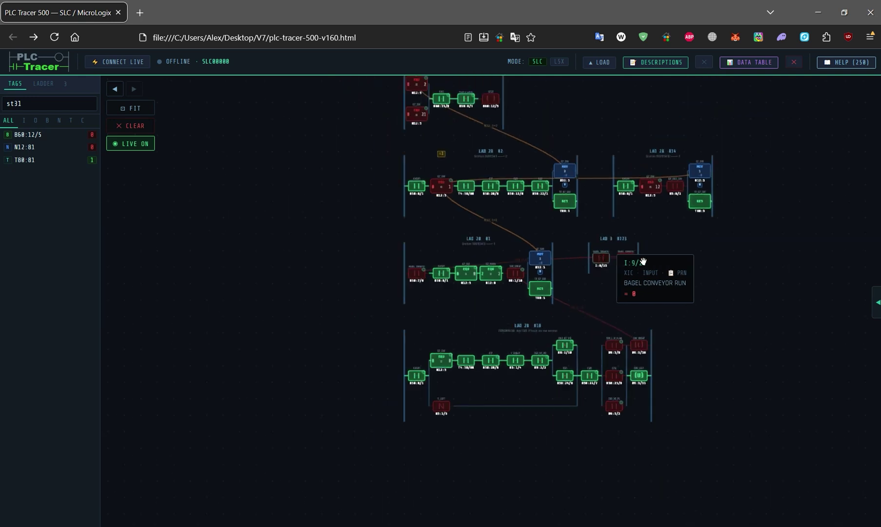
left_click_drag(671, 256, 618, 299)
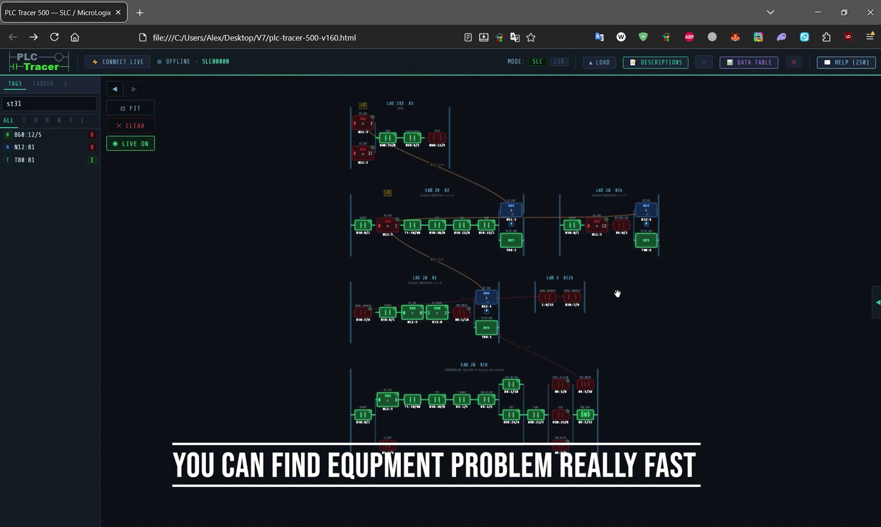
mouse_move(555, 294)
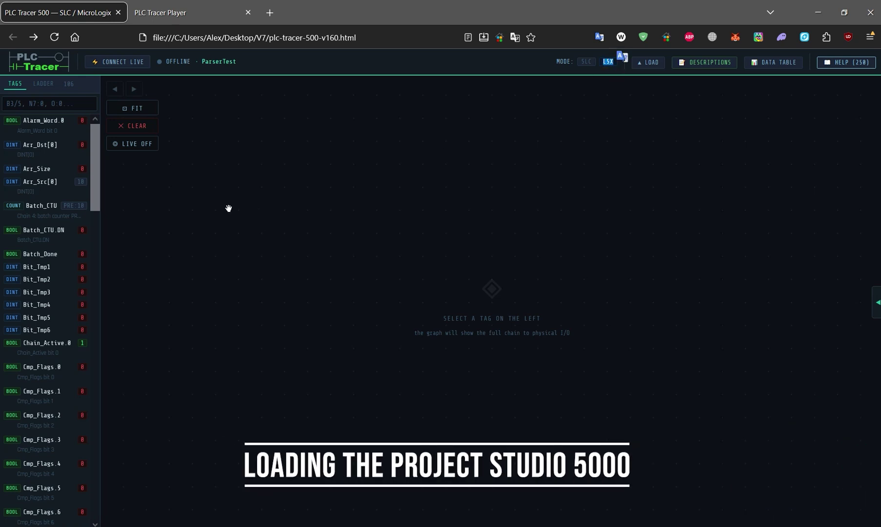
Show the ladder of Diagnostics/CalcRoutine, followed by that of Diagnostics/DiagMain, in the ParserTest project.
left_click(43, 84)
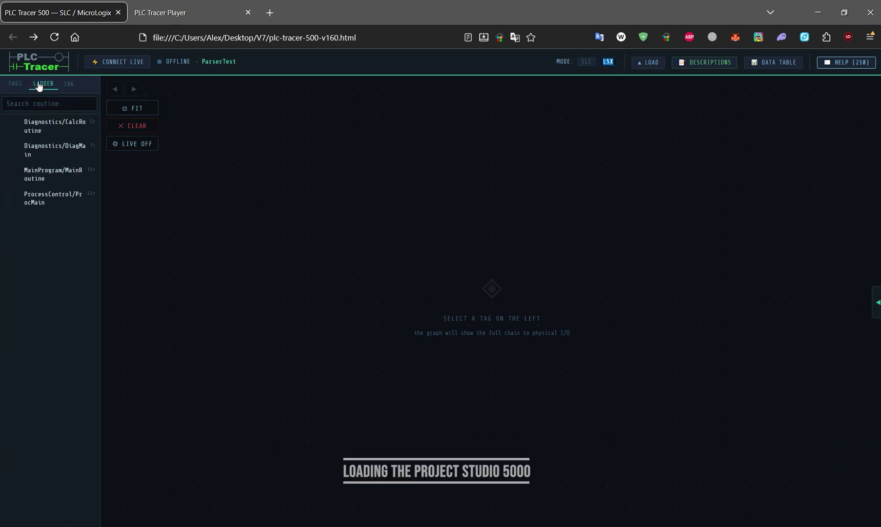
left_click(39, 133)
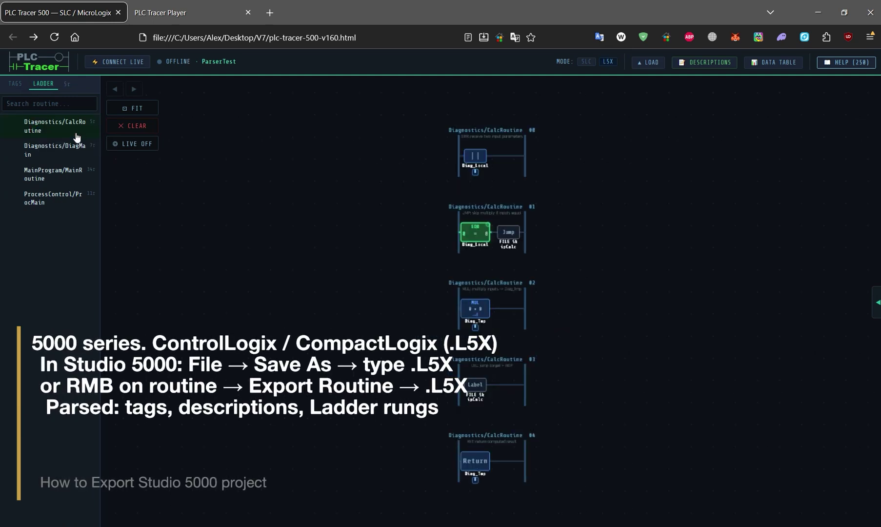
left_click(55, 148)
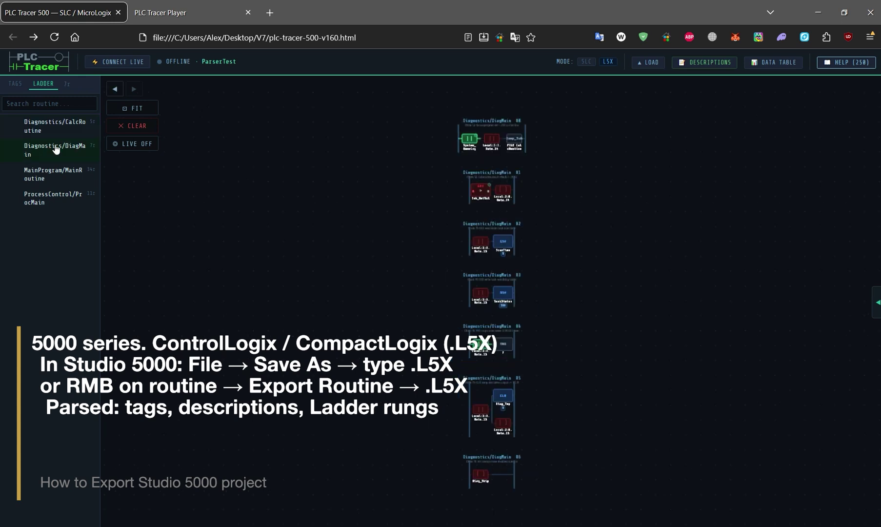
Load the source rungs of the System_Running contact in Diagnostics/DiagMain rung #0, and step back to the previous graph.
scroll(528, 179, "up", 6)
left_click_drag(542, 172, 471, 253)
right_click(353, 173)
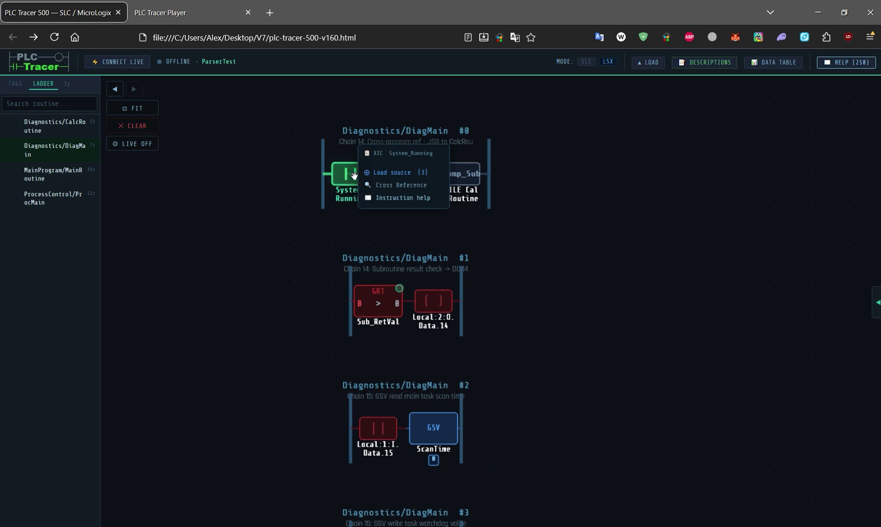
left_click(393, 172)
left_click_drag(722, 260, 645, 185)
scroll(641, 188, "down", 2)
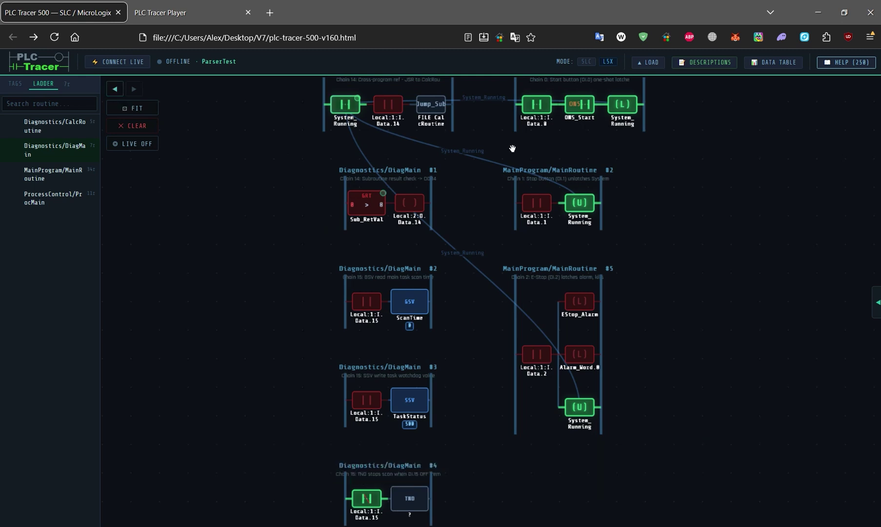
left_click_drag(510, 166, 505, 177)
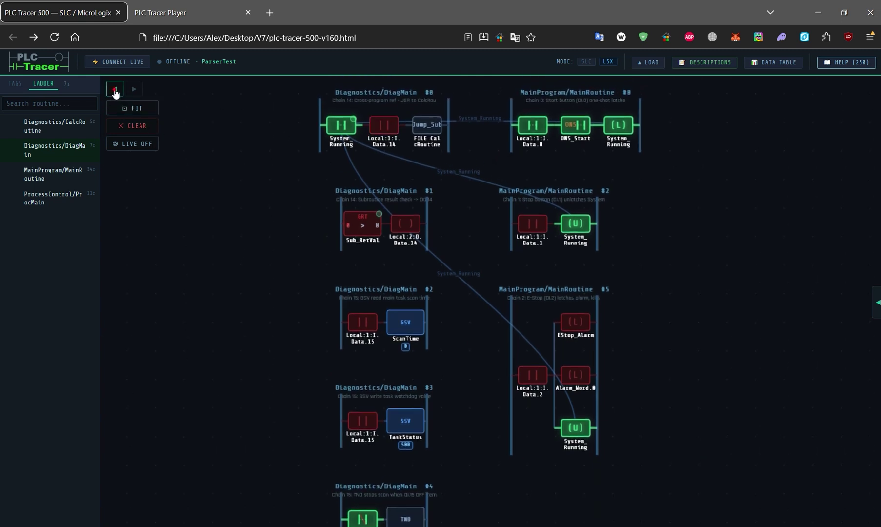
left_click(115, 89)
Use the cross reference of the System_Running contact in Diagnostics/DiagMain rung #0 to add its OTL rung MainProgram/MainRoutine #0.
right_click(339, 131)
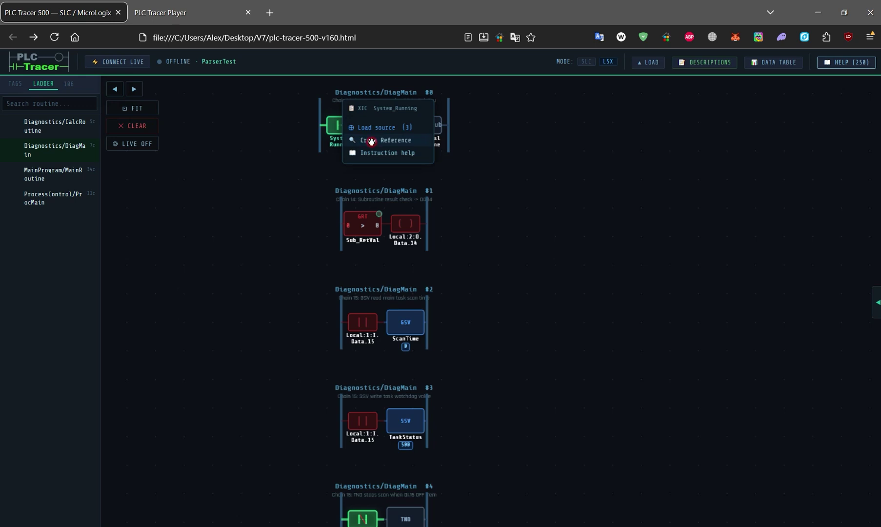
left_click(371, 141)
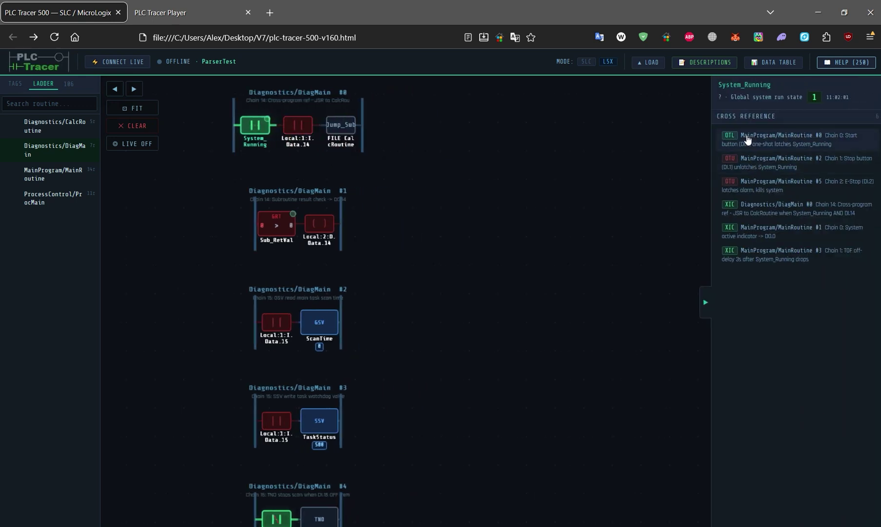
left_click(747, 140)
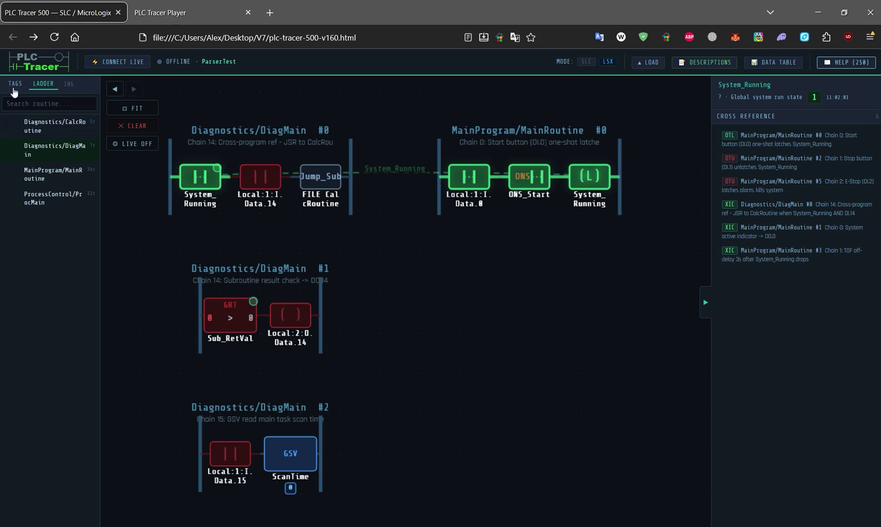
Clear the graph and load the XIC rung MainProgram/MainRoutine #0 from the references of tag Local:1:I.Data.0.
left_click(13, 92)
left_click_drag(95, 175, 94, 292)
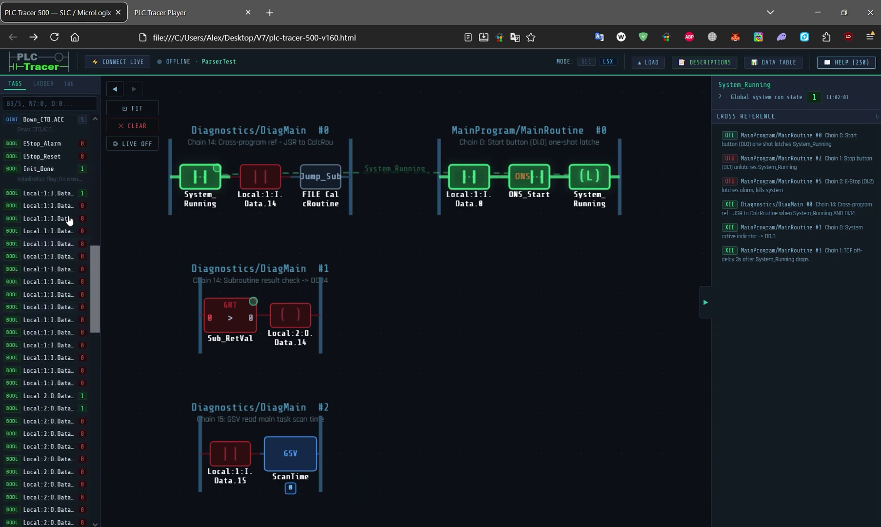
mouse_move(52, 194)
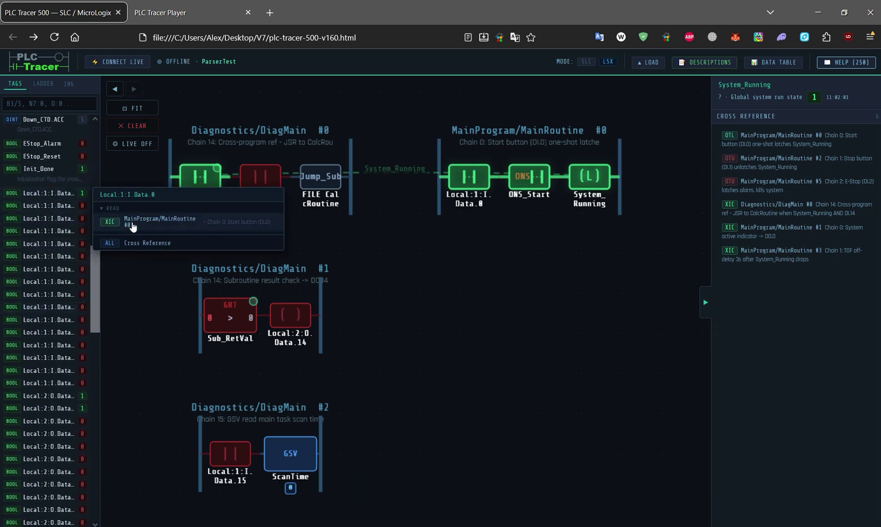
left_click(135, 128)
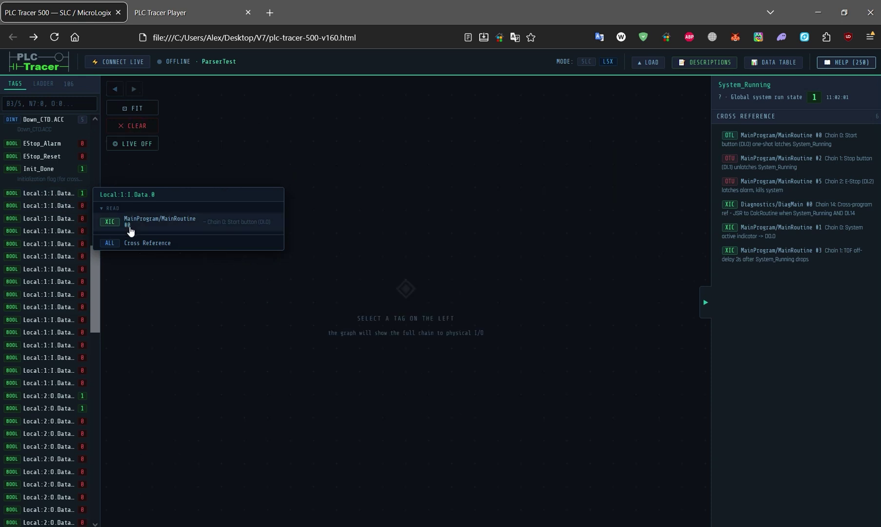
left_click(131, 230)
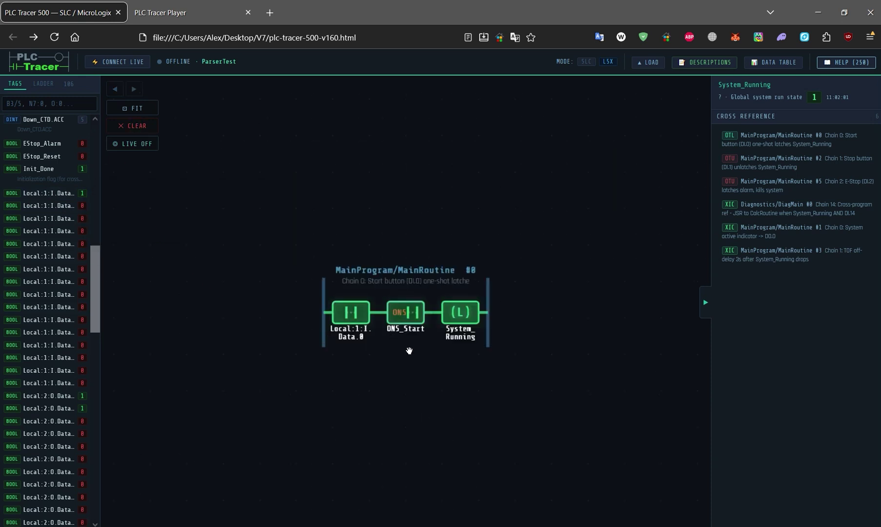
Use the cross reference of the System_Running latch coil to add its XIC rung Diagnostics/DiagMain #0, and hide the reference list.
right_click(463, 317)
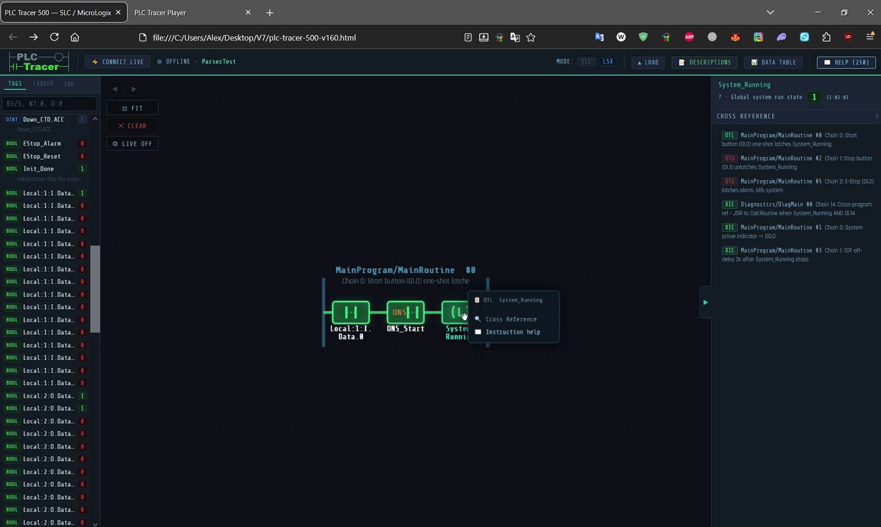
left_click(490, 320)
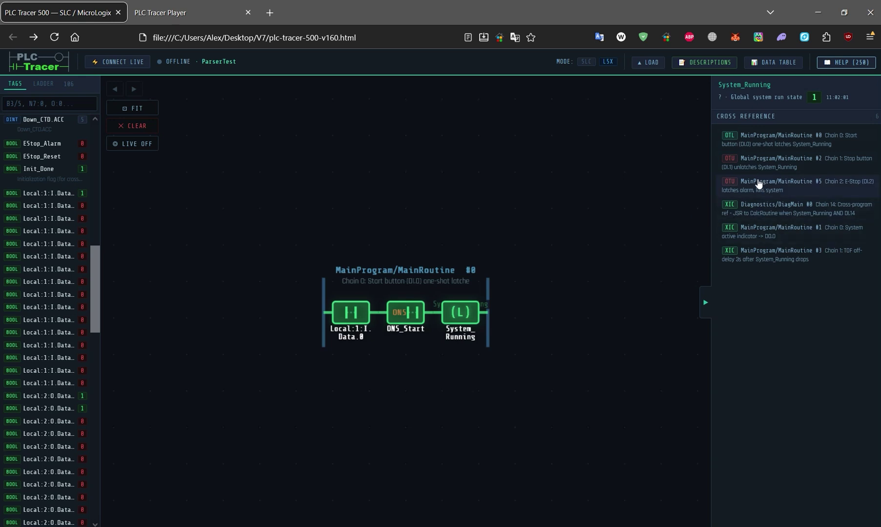
left_click(751, 209)
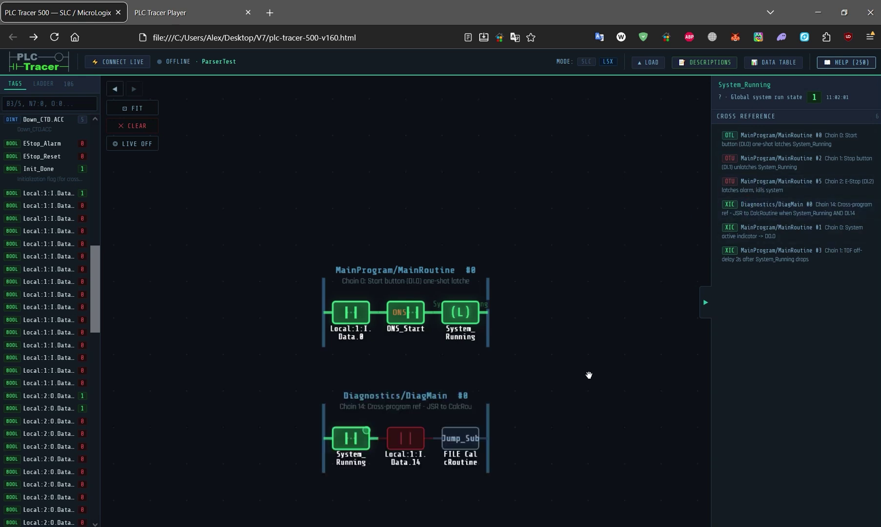
left_click_drag(588, 374, 569, 287)
left_click(706, 307)
Load the source rungs of the System_Running contact in Diagnostics/DiagMain rung #0 and inspect the contact's tag details.
right_click(415, 359)
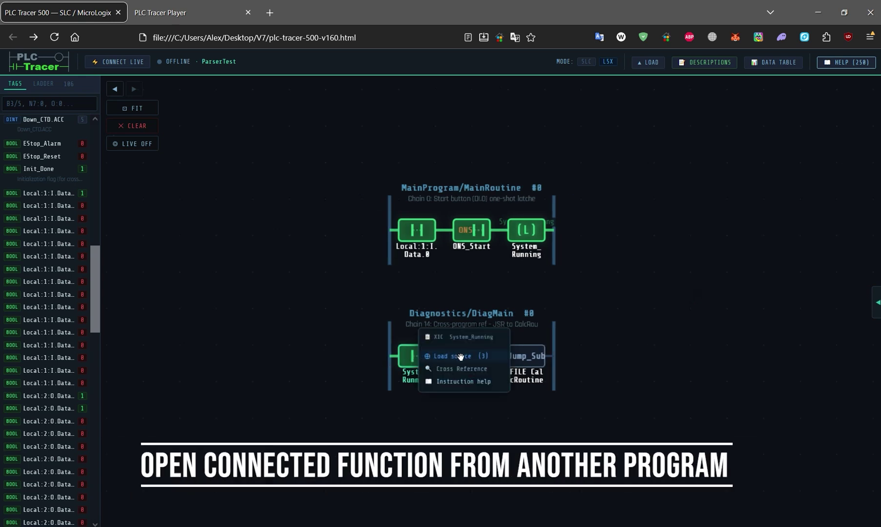
left_click(460, 356)
left_click_drag(589, 289, 528, 207)
mouse_move(371, 278)
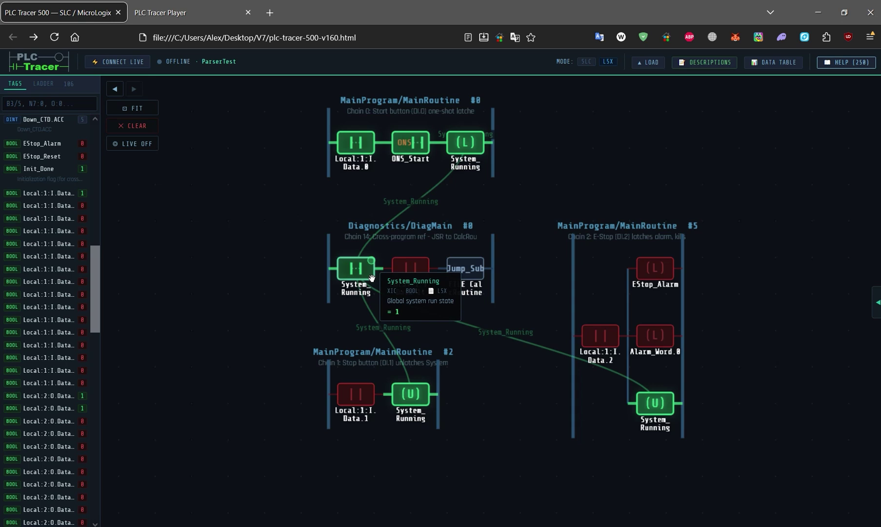
mouse_move(424, 271)
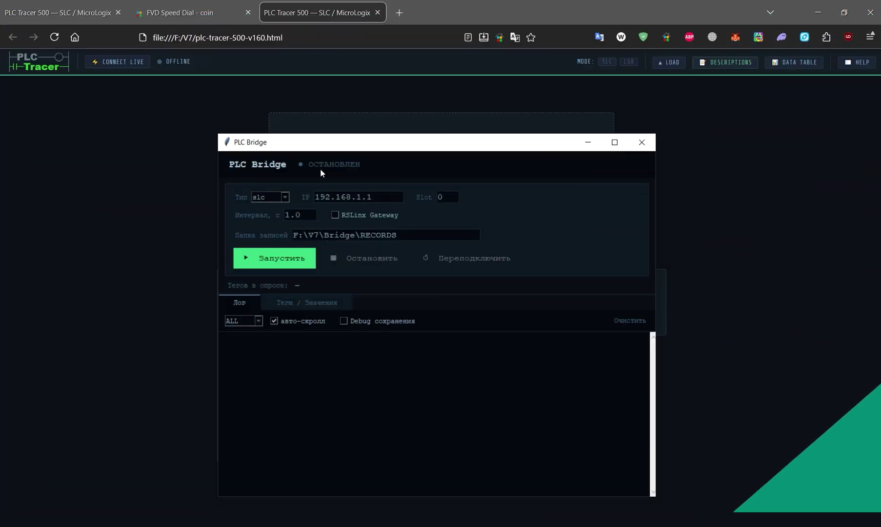
In PLC Bridge, set the controller type to logix and the IP to 192.168.1.31, and toggle the debug saving option.
left_click(285, 197)
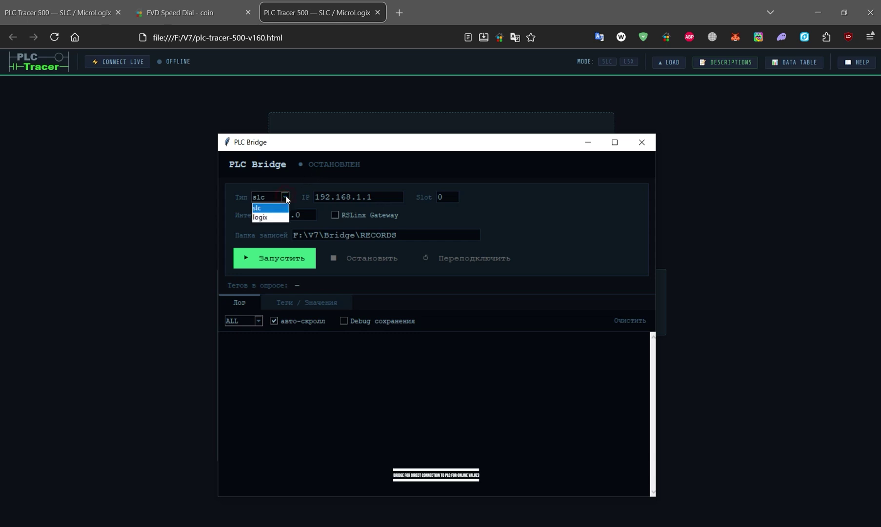
left_click(281, 217)
left_click(381, 197)
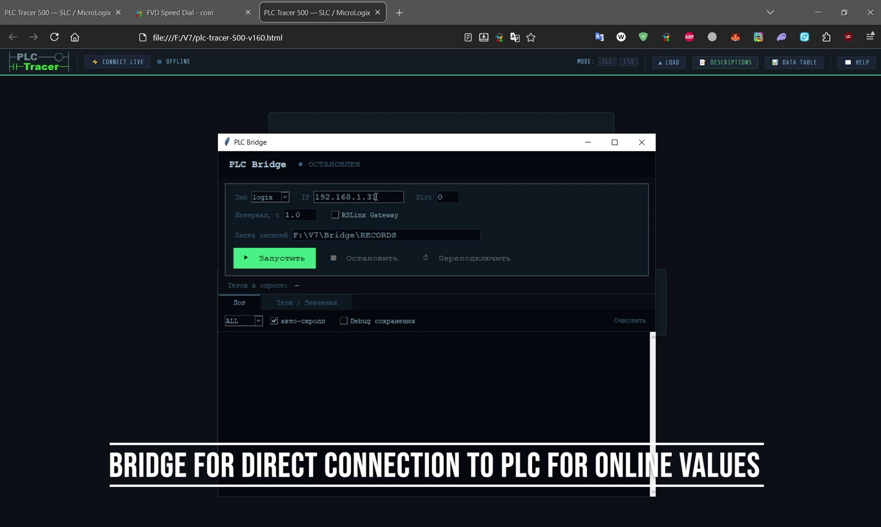
left_click(432, 196)
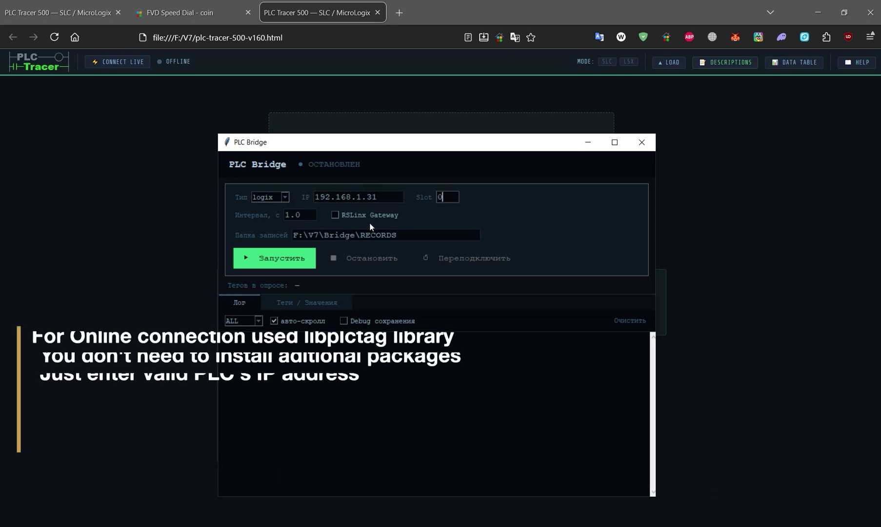
left_click_drag(417, 234, 292, 235)
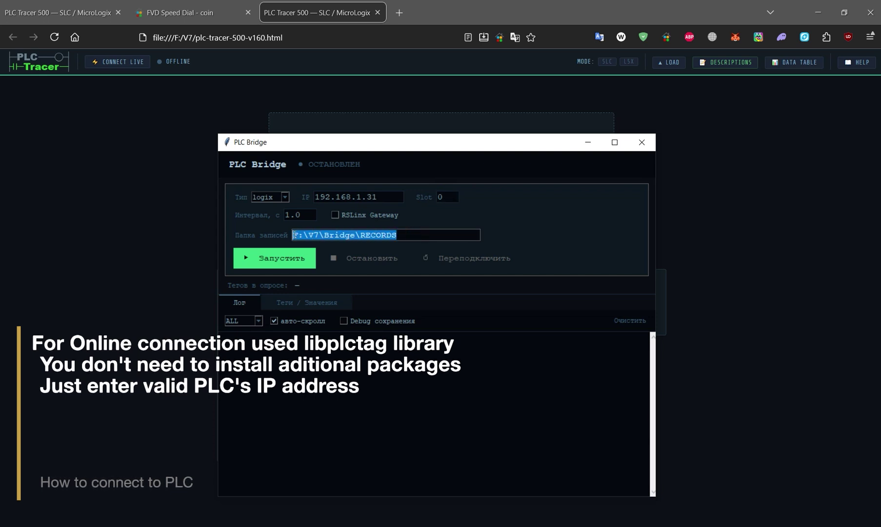
left_click(343, 322)
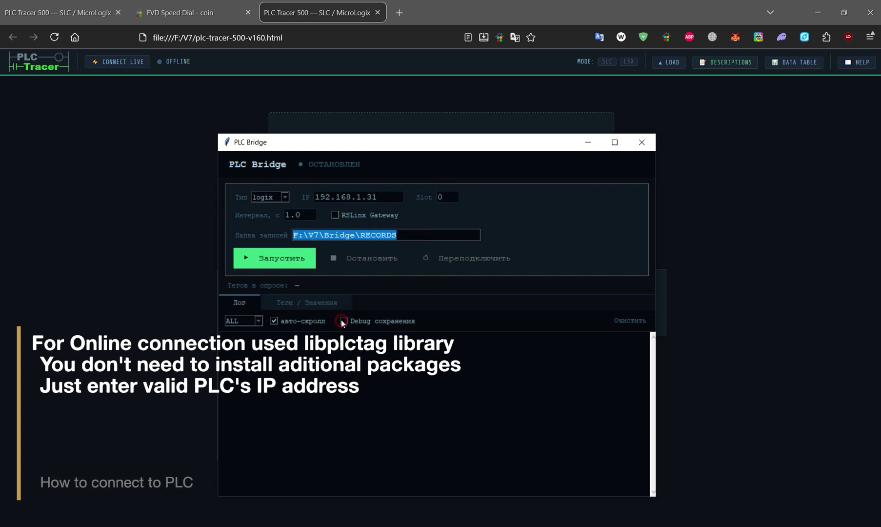
Start the bridge, and connect the SLC00000 project to live data in PLC Tracer.
left_click(292, 262)
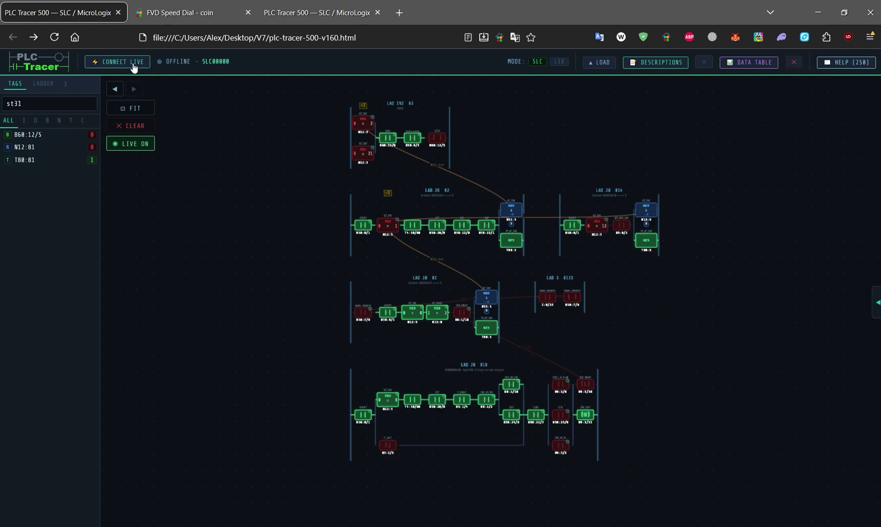
left_click(133, 63)
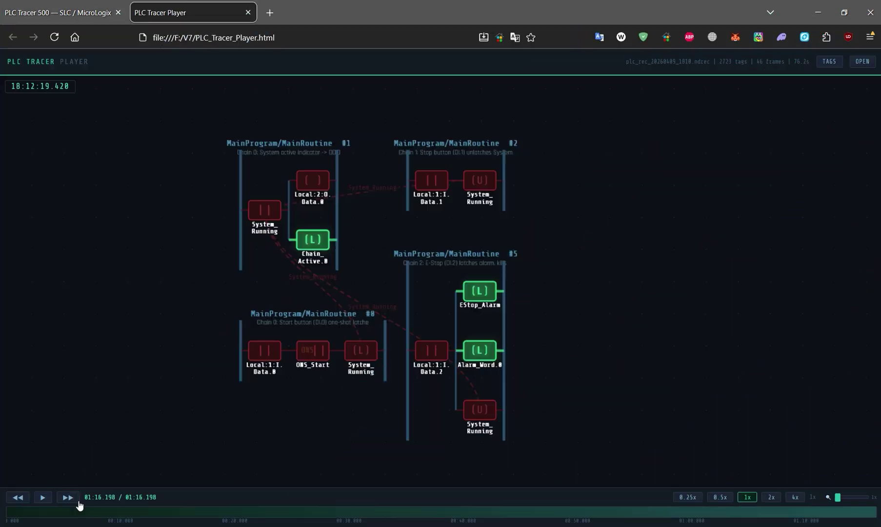
In PLC Tracer Player, play the recorded session at 4x speed and pause it at about 42 s.
left_click(43, 498)
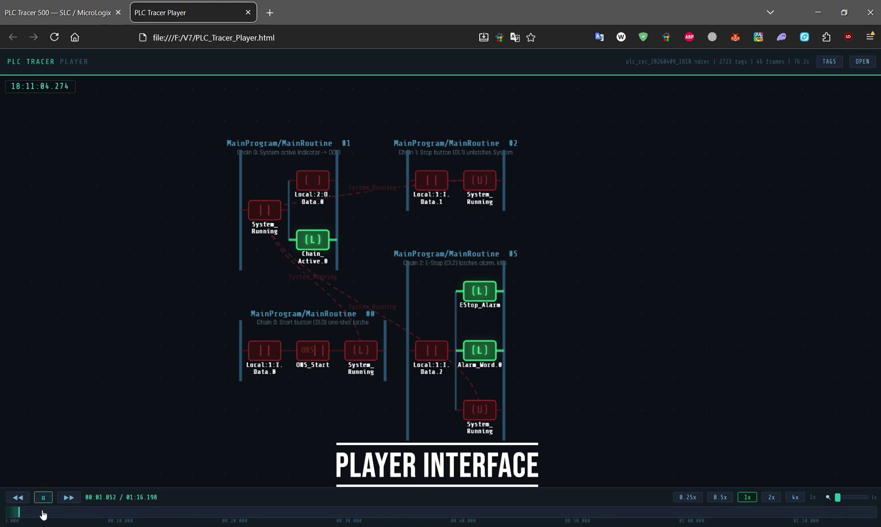
left_click_drag(44, 513, 329, 521)
left_click(36, 501)
left_click(792, 502)
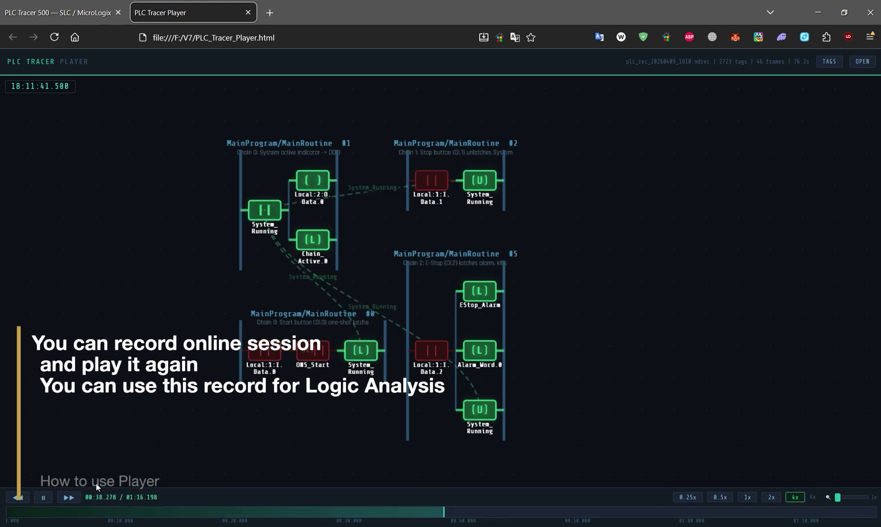
left_click(43, 498)
Add timeline traces for the tags System_Running, Local:1:I.Data.0, Local:1:I.Data.1 and Local:1:I.Data.2.
mouse_move(271, 218)
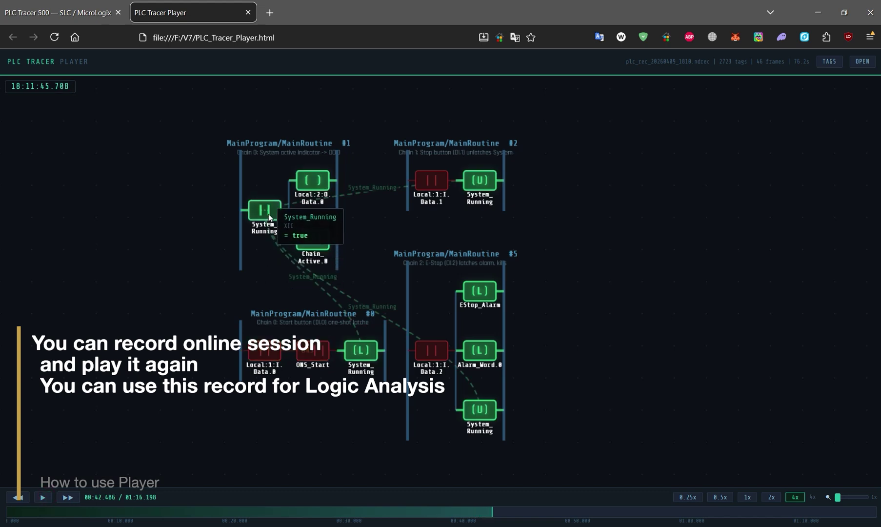
left_click(271, 213)
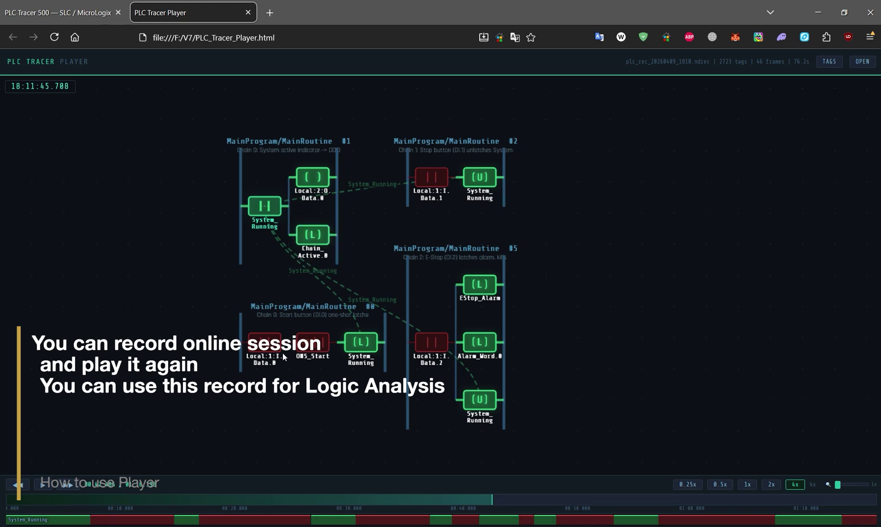
right_click(269, 347)
left_click(300, 354)
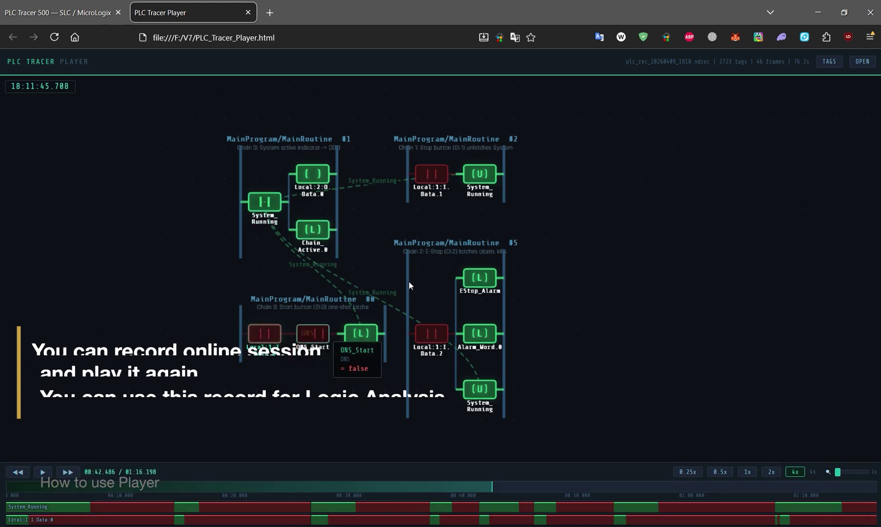
right_click(430, 179)
left_click(445, 187)
right_click(437, 326)
left_click(467, 340)
Scrub the recording to about 40 s and magnify the timeline to about 5.8x for comparing the tag traces.
left_click_drag(113, 483, 317, 507)
left_click_drag(324, 507, 357, 509)
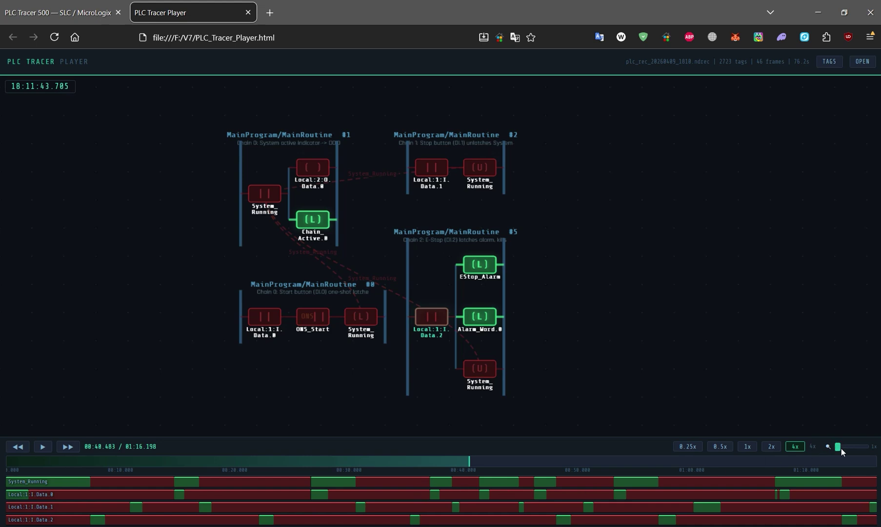
left_click_drag(838, 446, 880, 440)
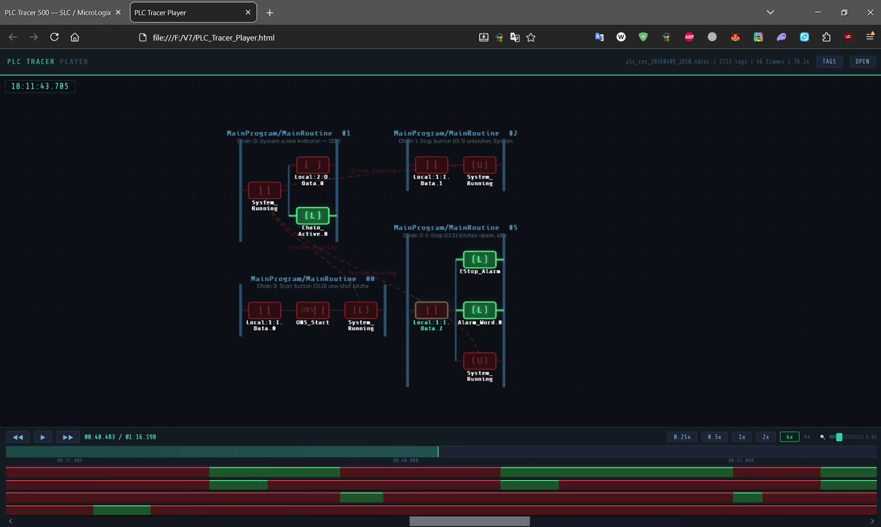
Play a short stretch of the magnified recording, pause it, and scrub to about 48 s to examine the Local:1:I.Data.2 transition.
key("space")
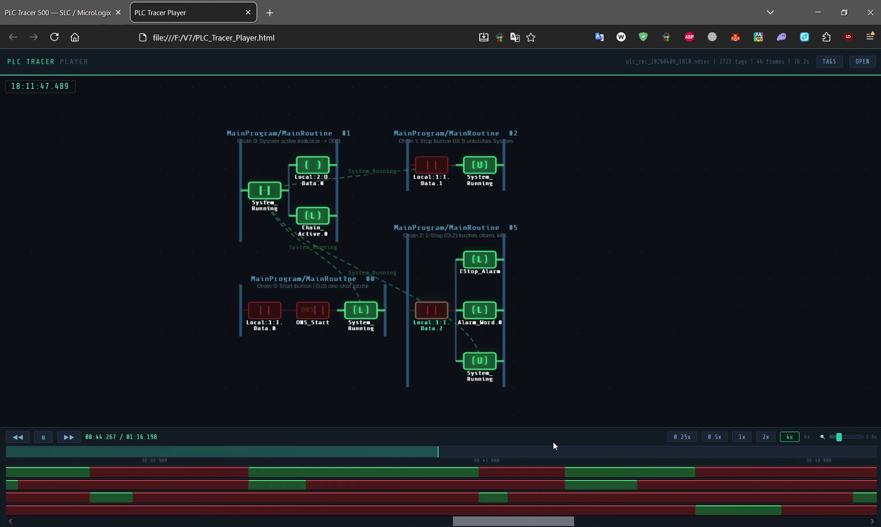
key("space")
left_click_drag(447, 457, 411, 471)
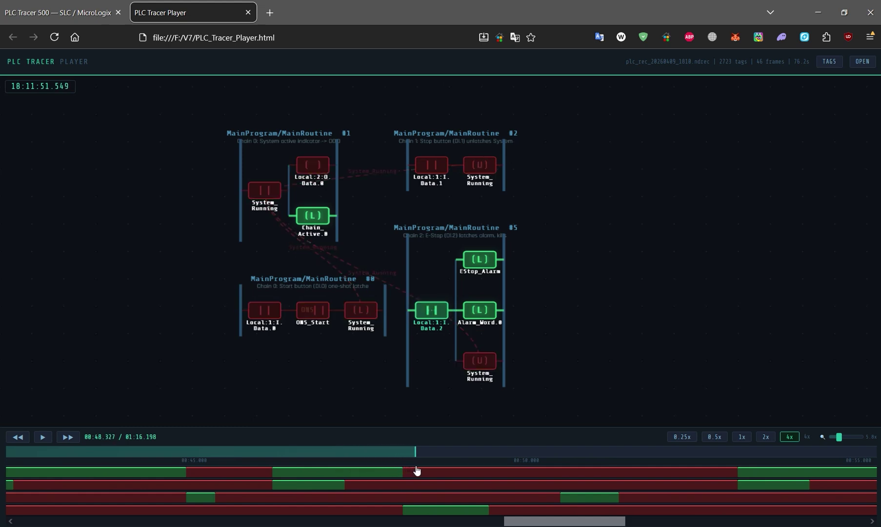